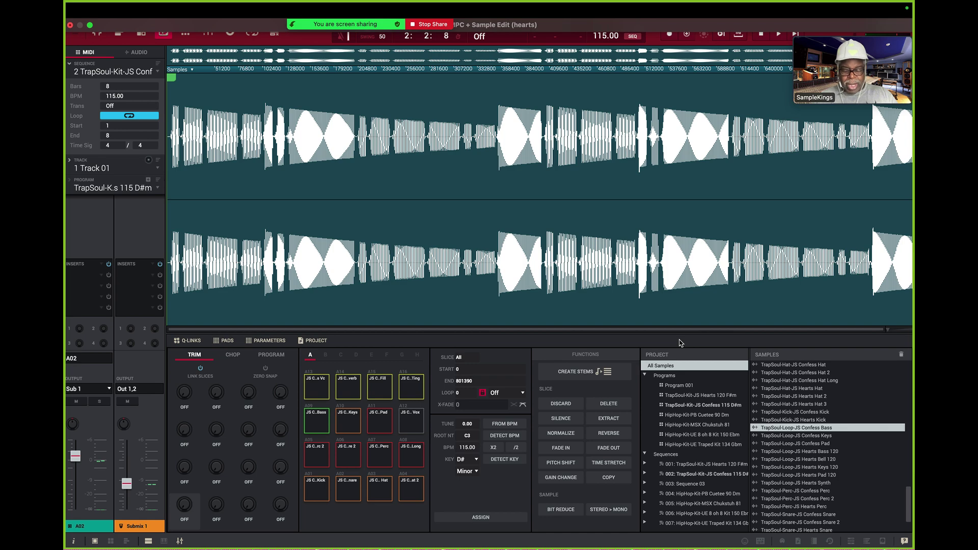
Switch to the channel mixer and briefly play and stop the track.
{"action": "key", "text": "ctrl+m"}
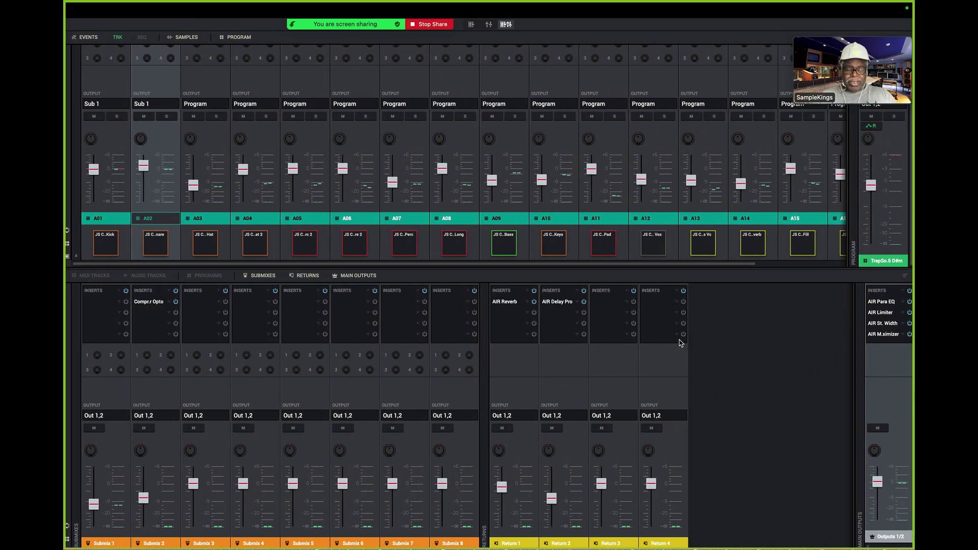
{"action": "key", "text": "space"}
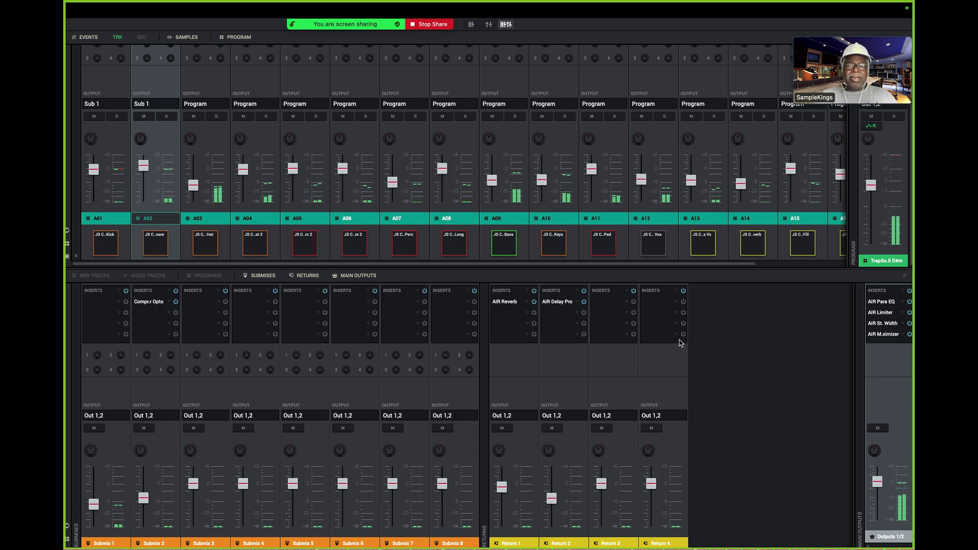
{"action": "key", "text": "space"}
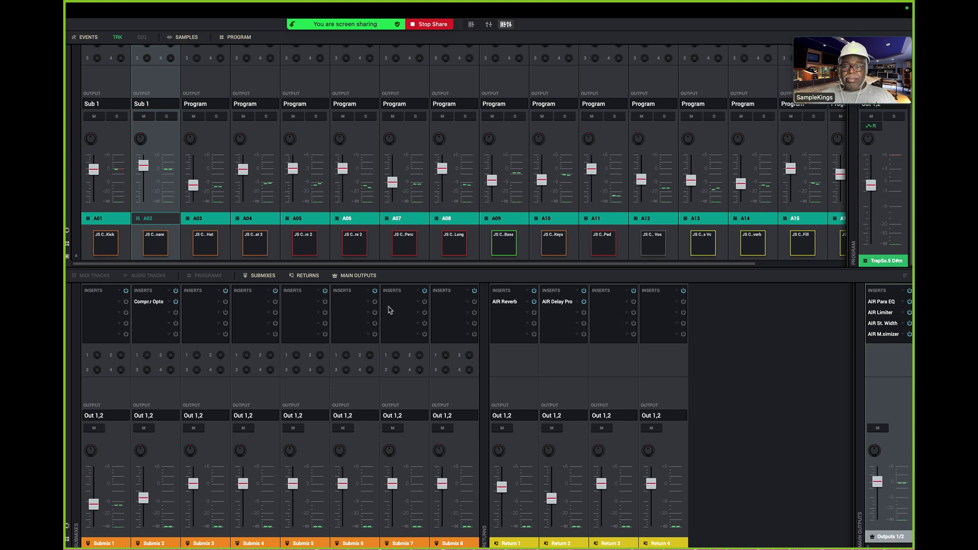
Toggle the Programs, Audio Tracks and MIDI Tracks strips, then select pads A01 and A04.
{"action": "left_click", "coordinate": [211, 278]}
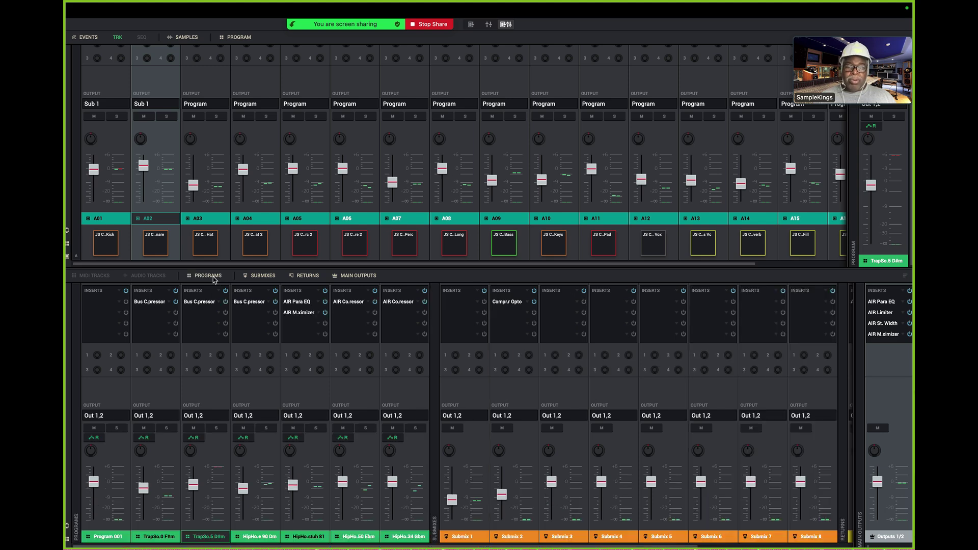
{"action": "left_click", "coordinate": [158, 281]}
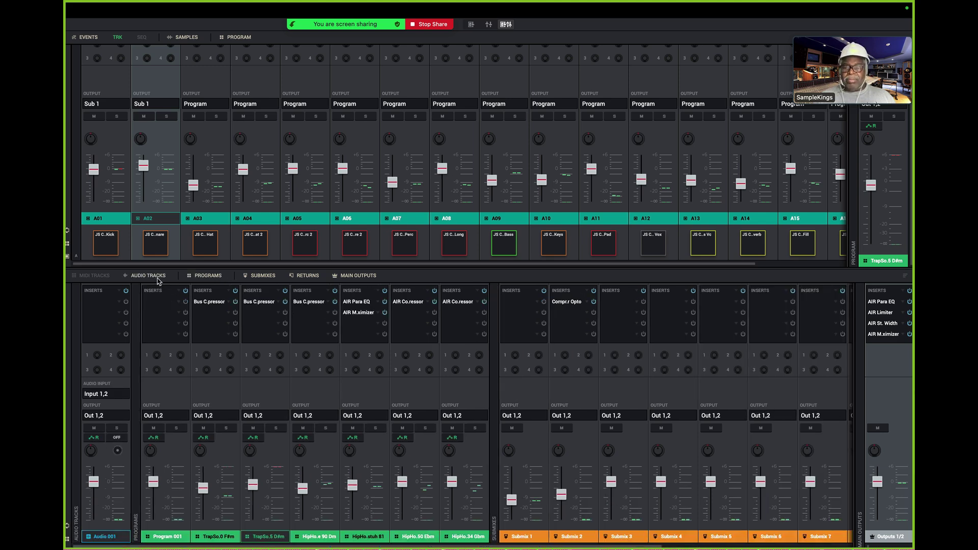
{"action": "left_click", "coordinate": [109, 278]}
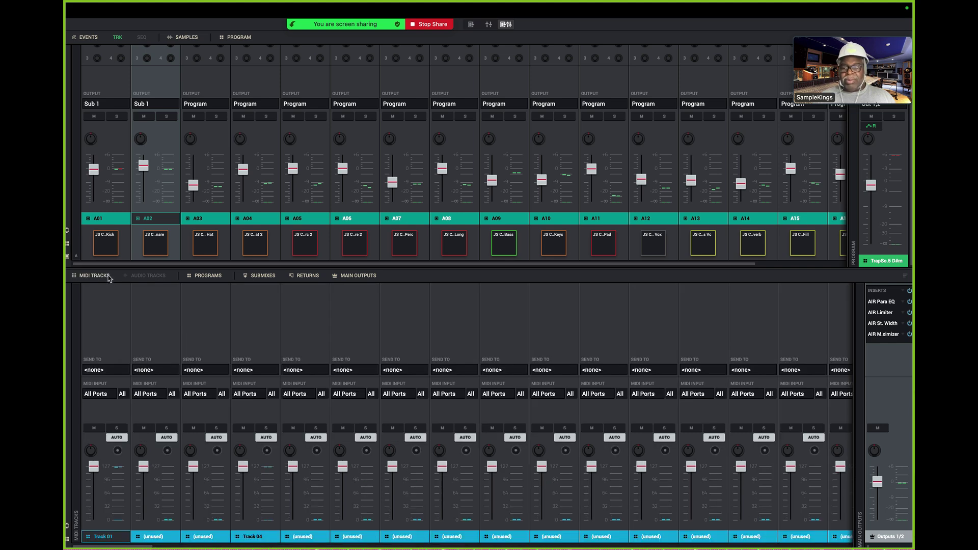
{"action": "left_click", "coordinate": [108, 276]}
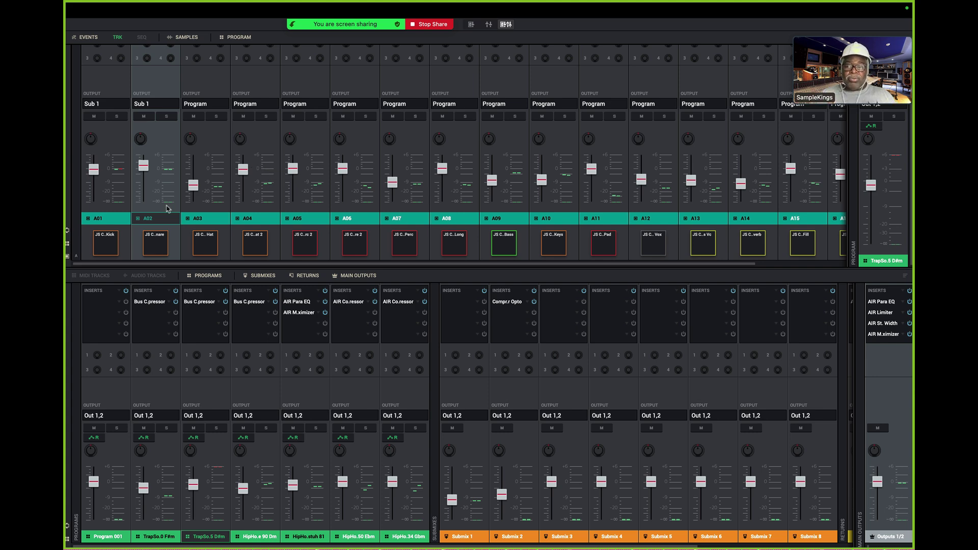
{"action": "left_click", "coordinate": [105, 250]}
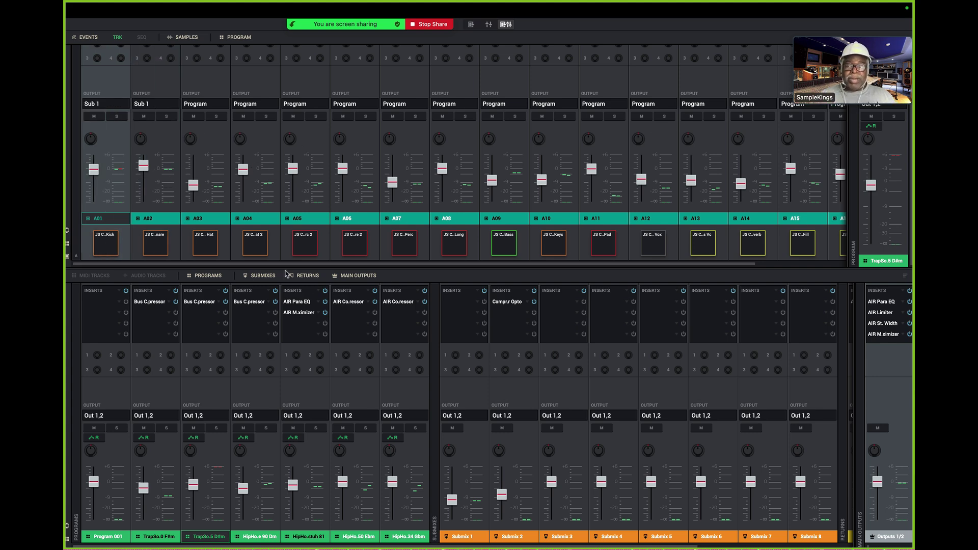
{"action": "left_click", "coordinate": [258, 245]}
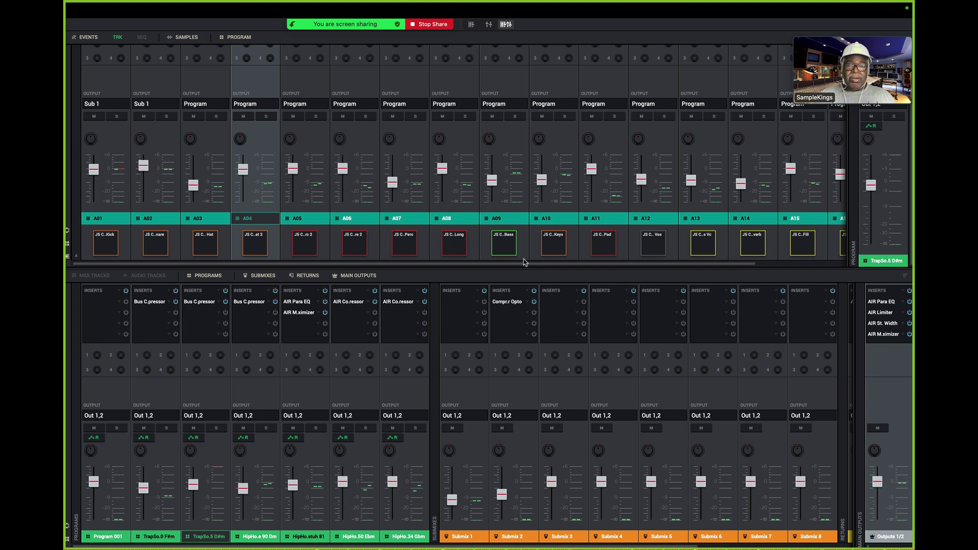
Show only the pad strips at full height and start playback.
{"action": "mouse_move", "coordinate": [511, 16]}
{"action": "left_click", "coordinate": [472, 26]}
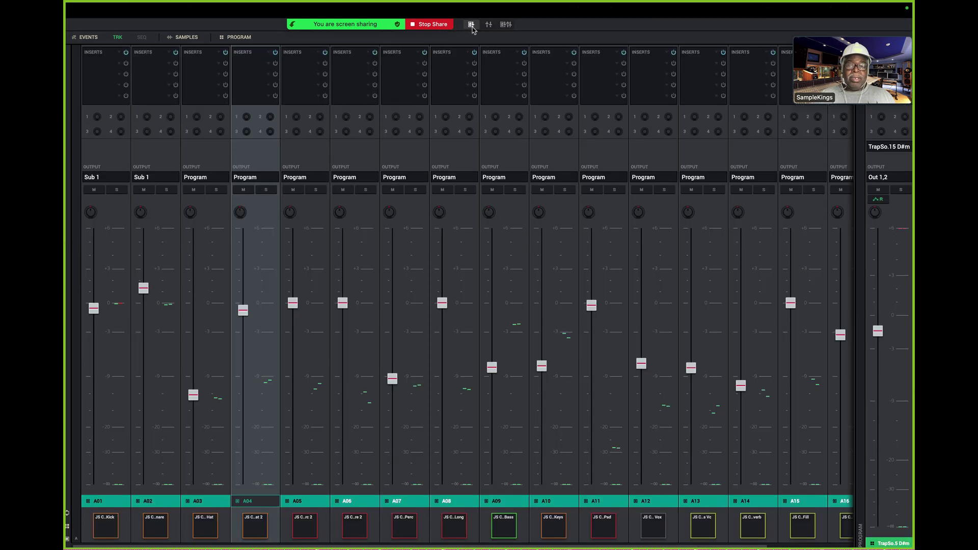
{"action": "key", "text": "space"}
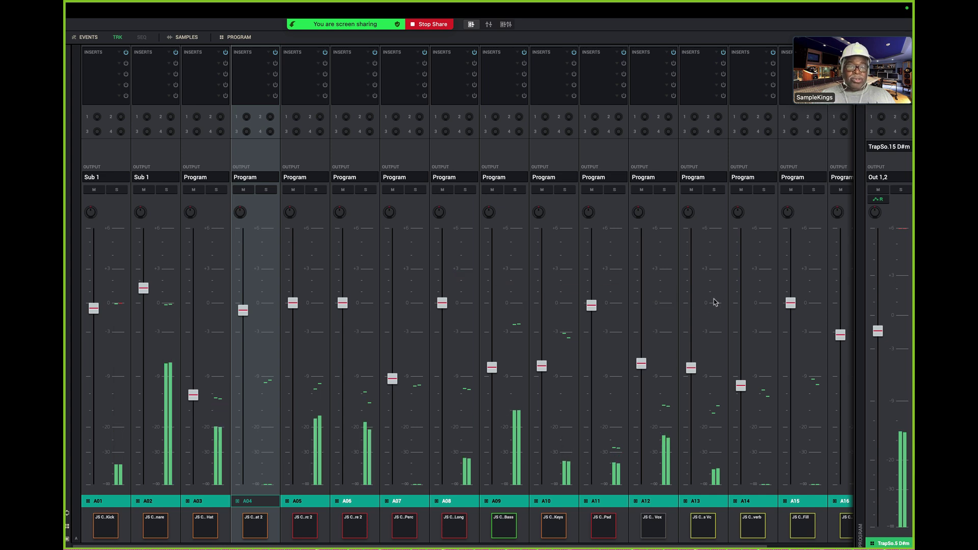
Set pad A01 to about -1.2 dB, A02 to +0.24 dB, and master output to -0.89 dB.
{"action": "mouse_move", "coordinate": [699, 298]}
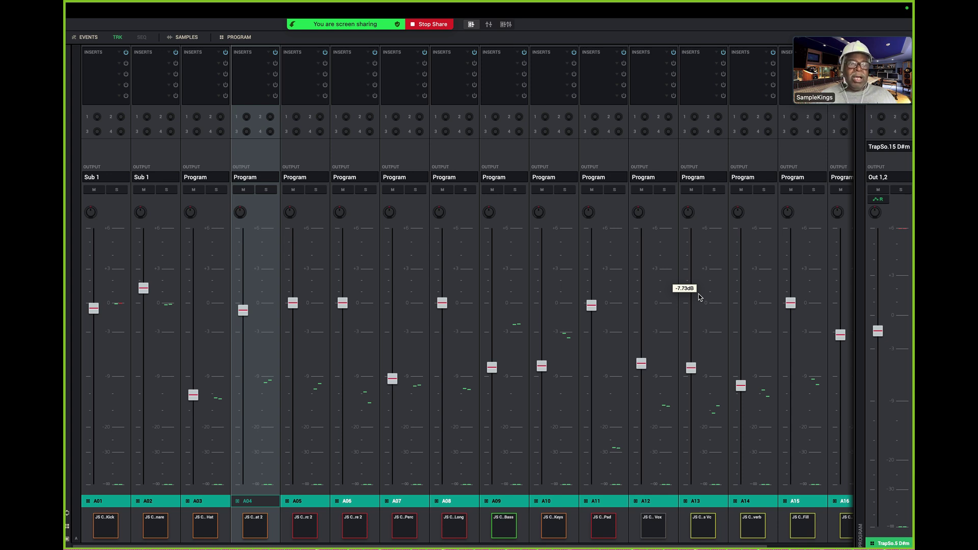
{"action": "mouse_move", "coordinate": [94, 312]}
{"action": "left_click_drag", "start_coordinate": [93, 311], "coordinate": [94, 315]}
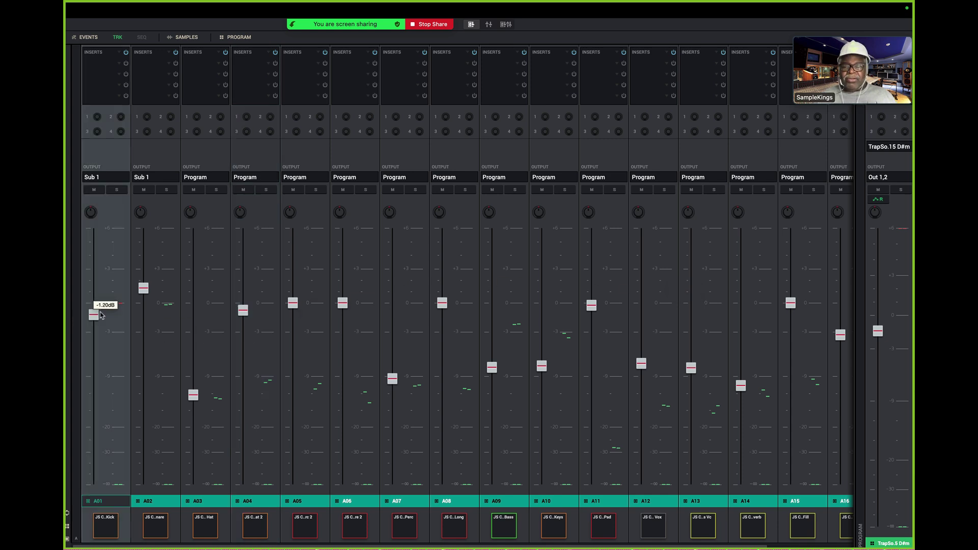
{"action": "left_click_drag", "start_coordinate": [143, 288], "coordinate": [145, 299]}
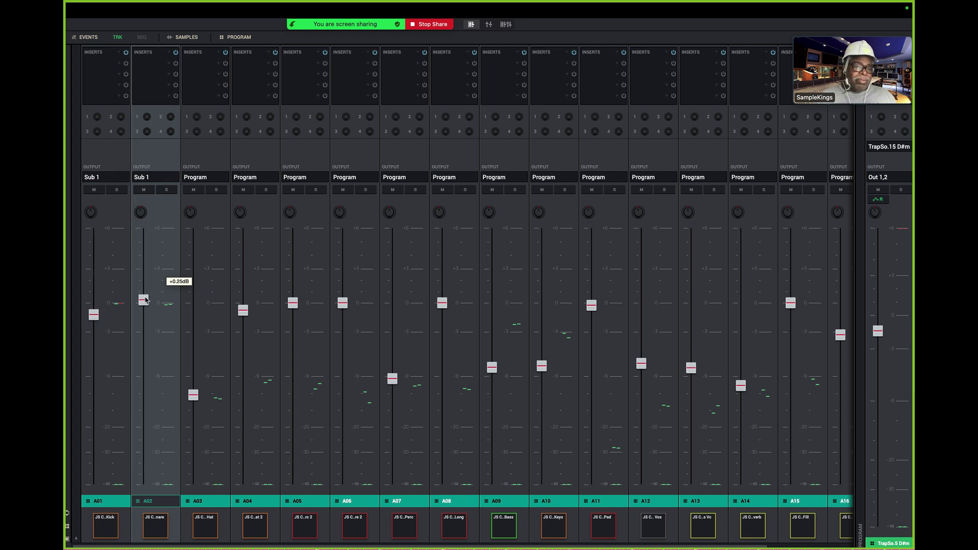
{"action": "key", "text": "space"}
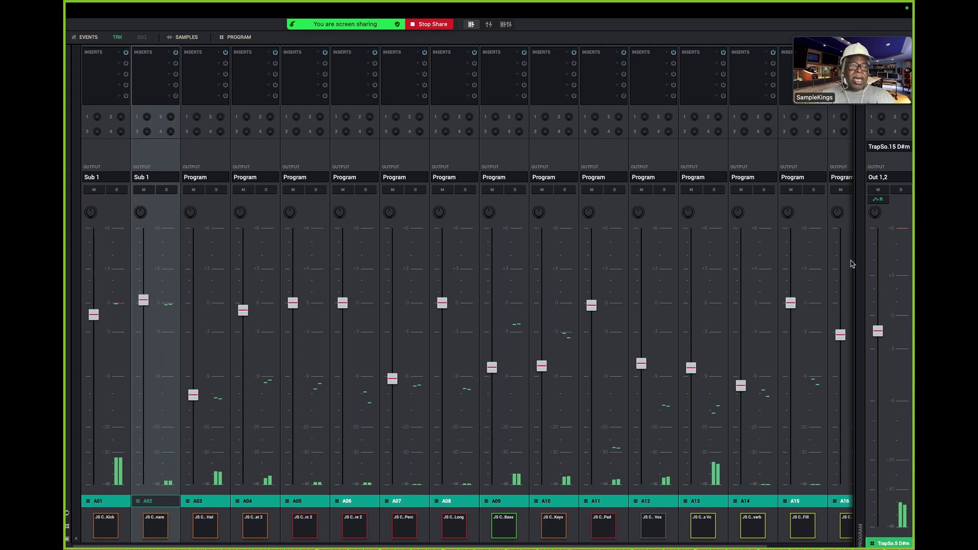
{"action": "mouse_move", "coordinate": [872, 56]}
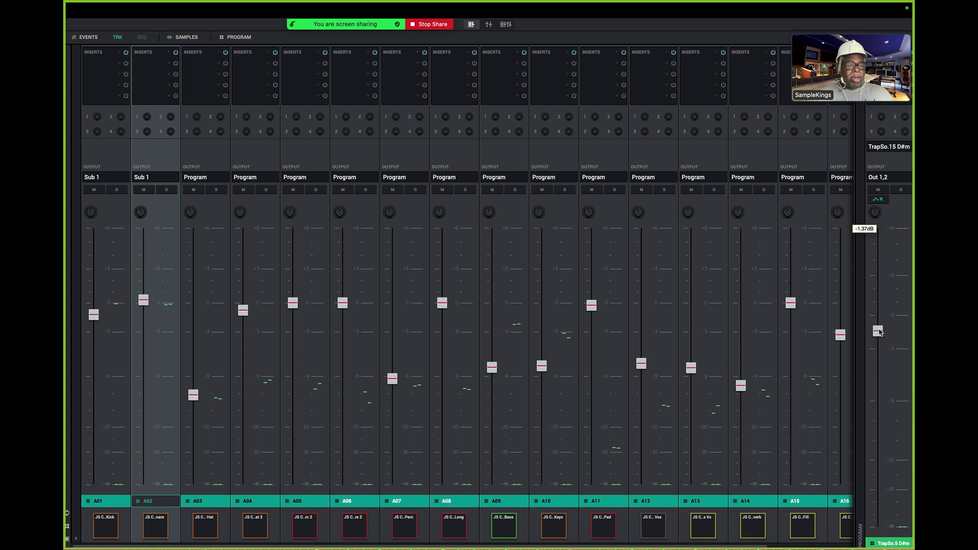
{"action": "left_click_drag", "start_coordinate": [880, 332], "coordinate": [879, 327]}
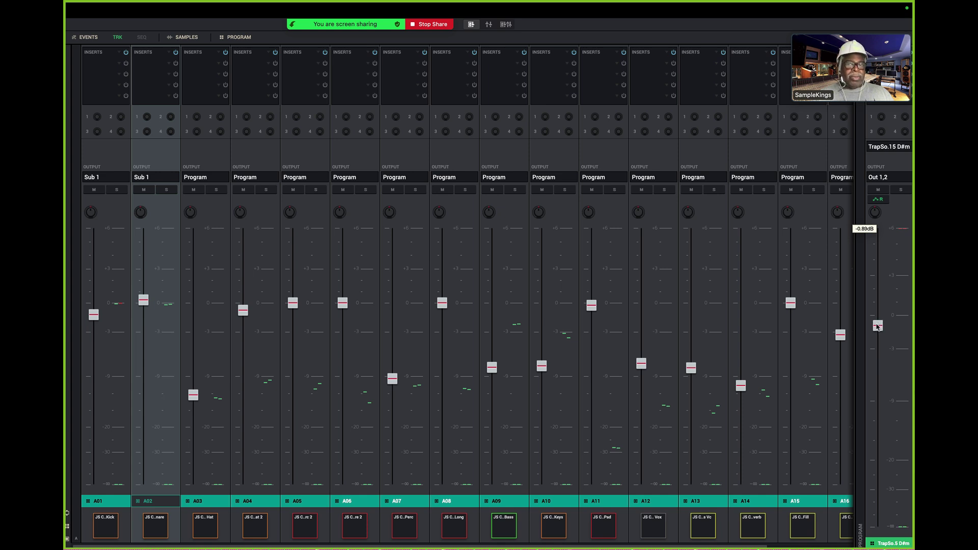
Show pad and channel mixers together, drop TrapSo.5 D#m to about -41.9 dB, and enlarge the channel pane.
{"action": "left_click", "coordinate": [505, 25]}
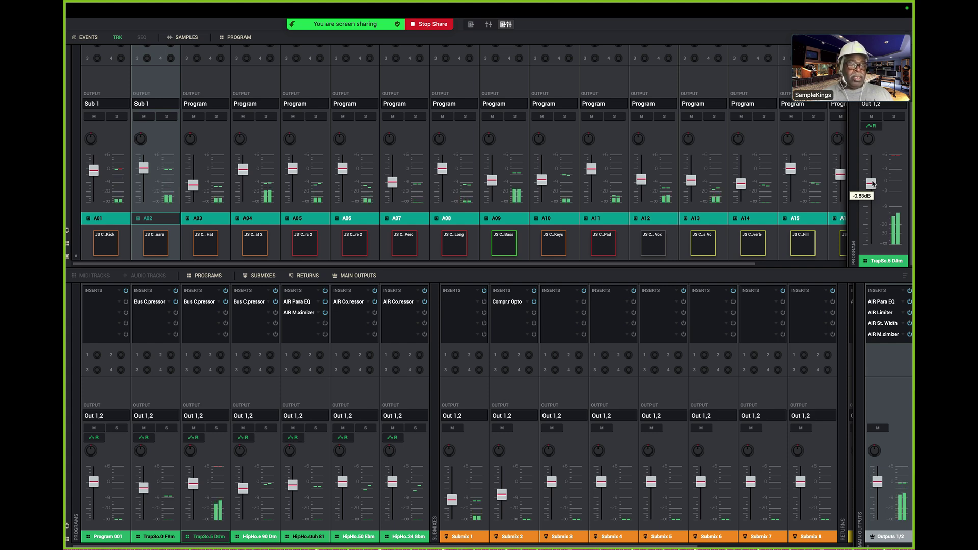
{"action": "left_click_drag", "start_coordinate": [873, 185], "coordinate": [876, 252]}
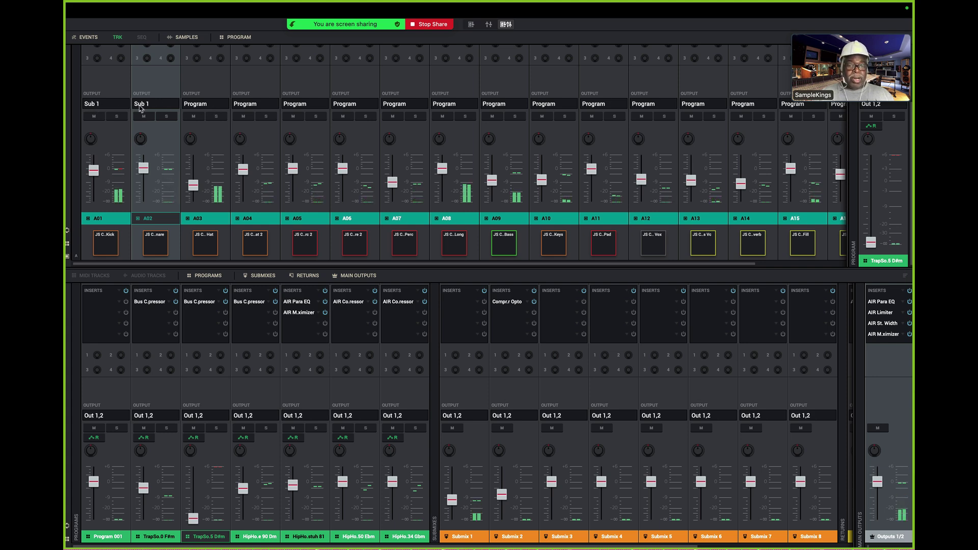
{"action": "mouse_move", "coordinate": [133, 172]}
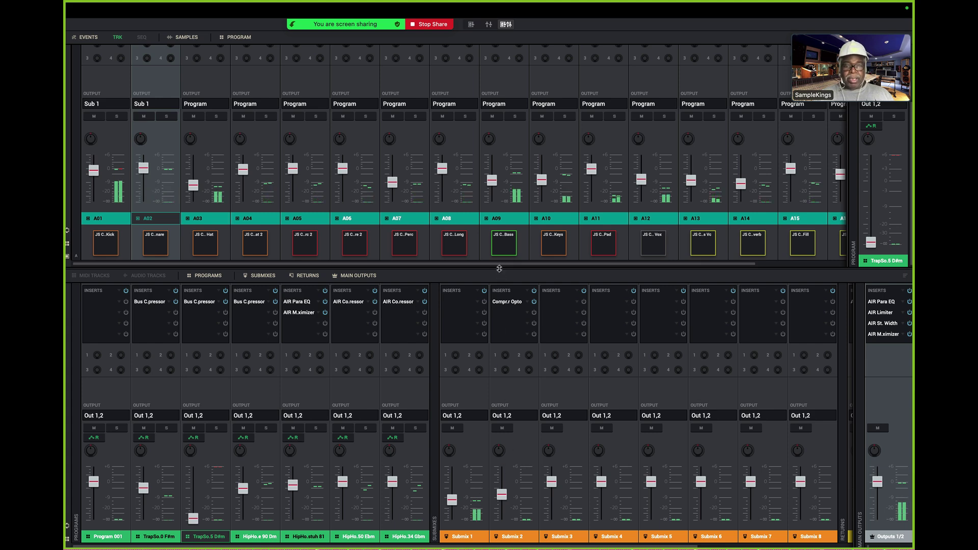
{"action": "left_click_drag", "start_coordinate": [499, 268], "coordinate": [493, 139]}
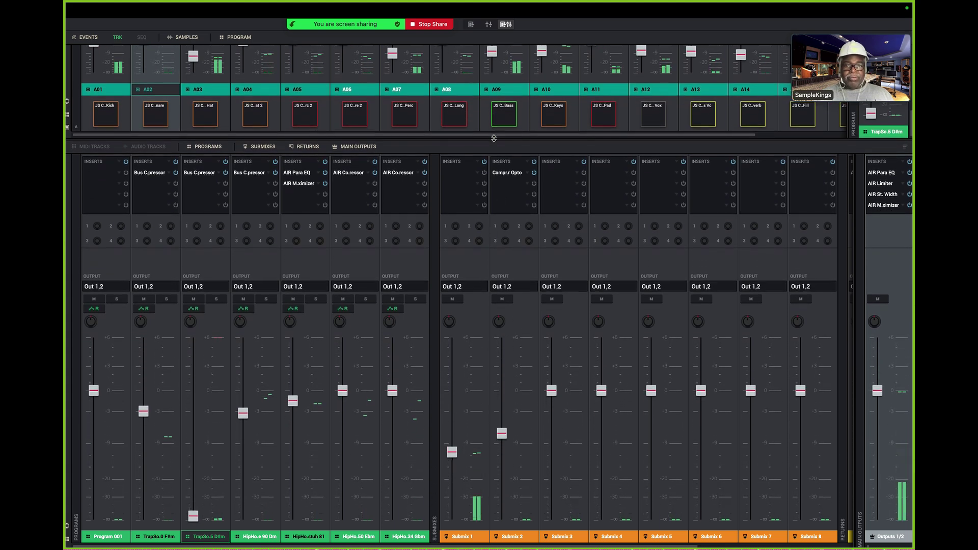
Raise Submix 1 and the TrapSo.5 D#m program to about -19.5 dB, then enlarge the pad mixer.
{"action": "mouse_move", "coordinate": [450, 448]}
{"action": "mouse_move", "coordinate": [450, 448]}
{"action": "left_mouse_down"}
{"action": "mouse_move", "coordinate": [455, 424]}
{"action": "mouse_move", "coordinate": [456, 454]}
{"action": "left_mouse_up"}
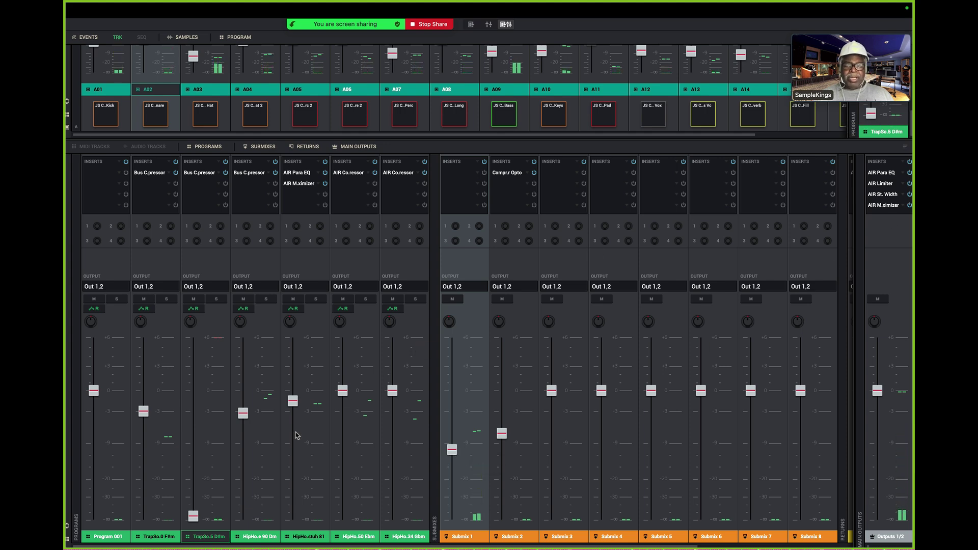
{"action": "left_click_drag", "start_coordinate": [193, 517], "coordinate": [197, 425]}
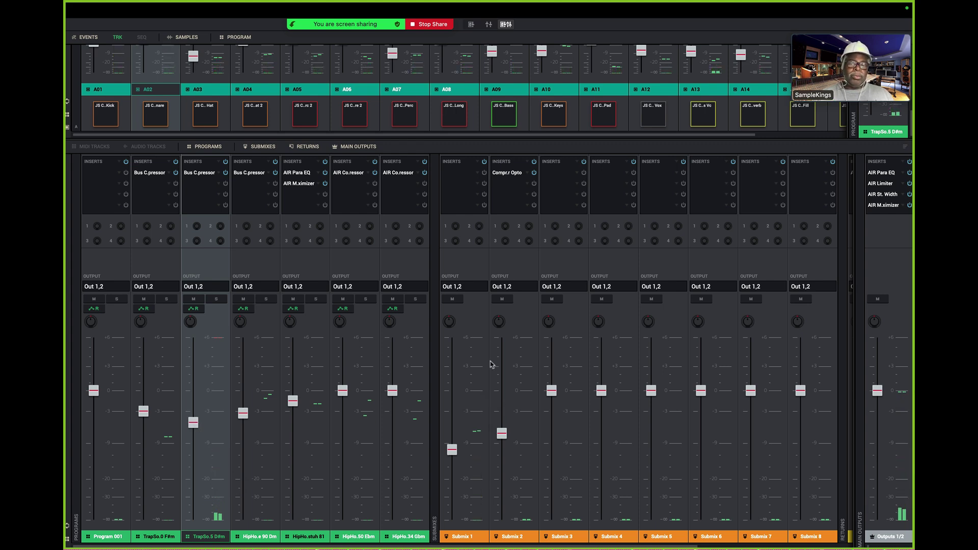
{"action": "left_click_drag", "start_coordinate": [507, 138], "coordinate": [549, 359]}
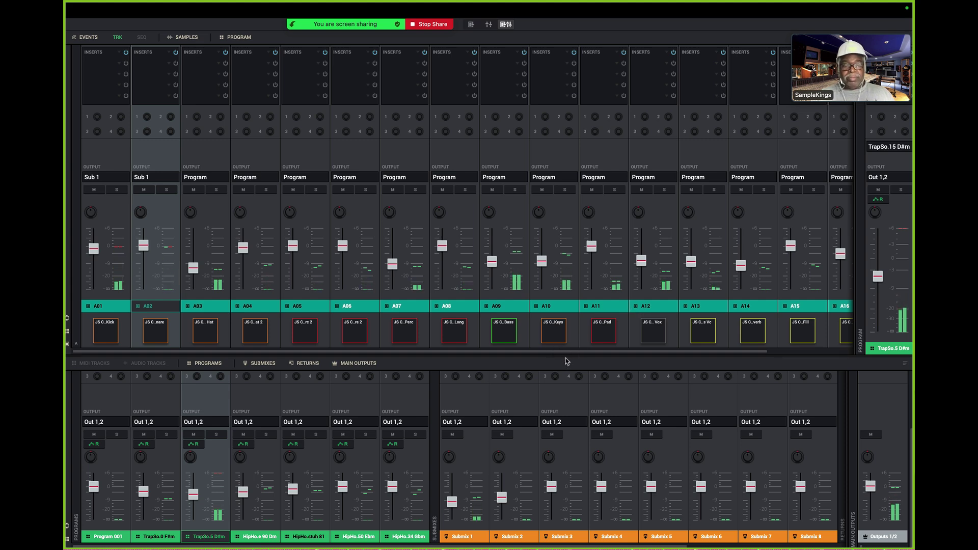
Enlarge the lower channel mixer and toggle the Main Outputs insert bypass off and back on.
{"action": "left_click_drag", "start_coordinate": [565, 358], "coordinate": [546, 222]}
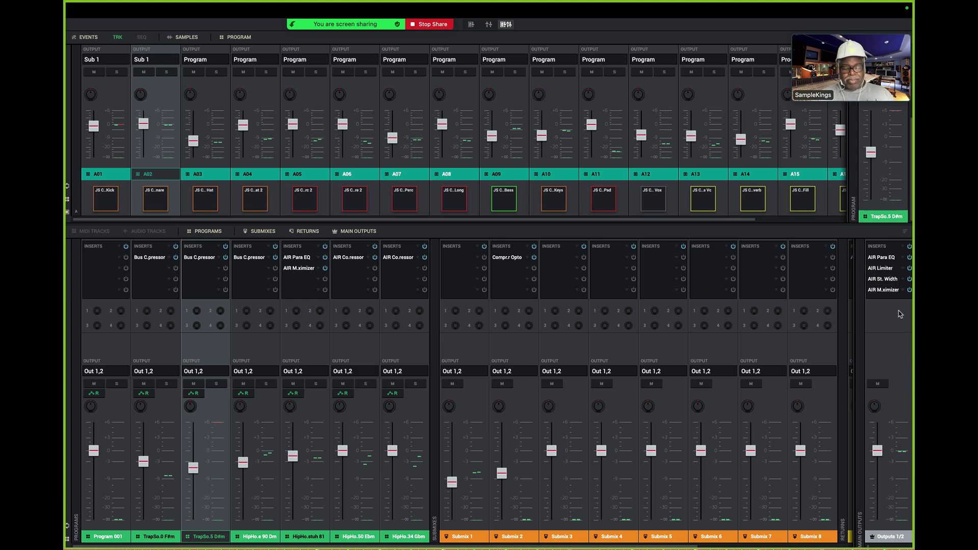
{"action": "left_click", "coordinate": [909, 247]}
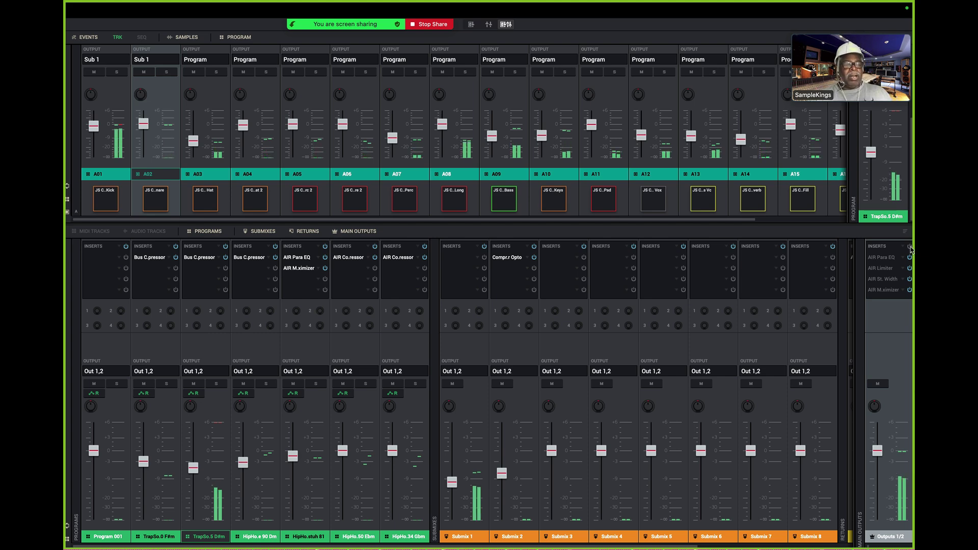
{"action": "left_click", "coordinate": [910, 247]}
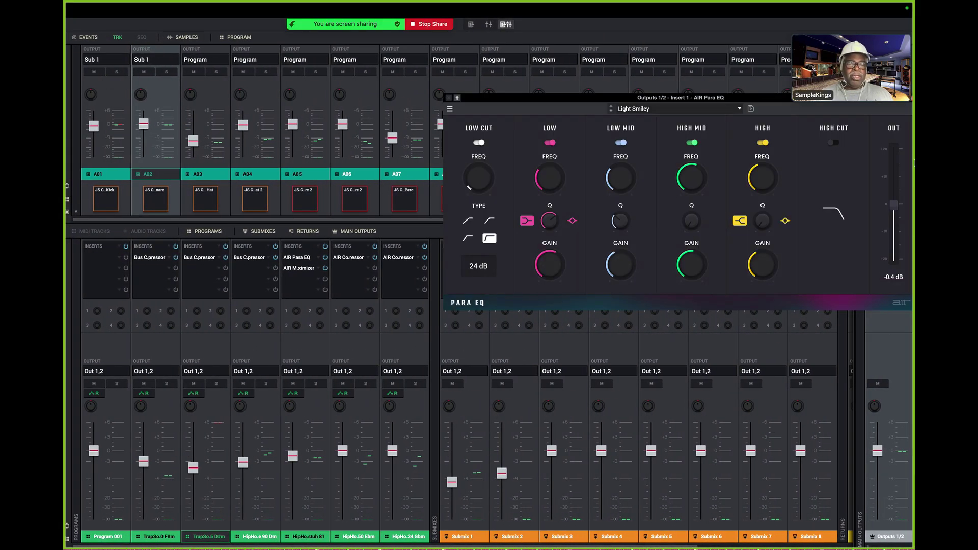
Move the Para EQ window left and open the AIR Limiter on the main outputs' second insert.
{"action": "left_click_drag", "start_coordinate": [764, 102], "coordinate": [402, 123]}
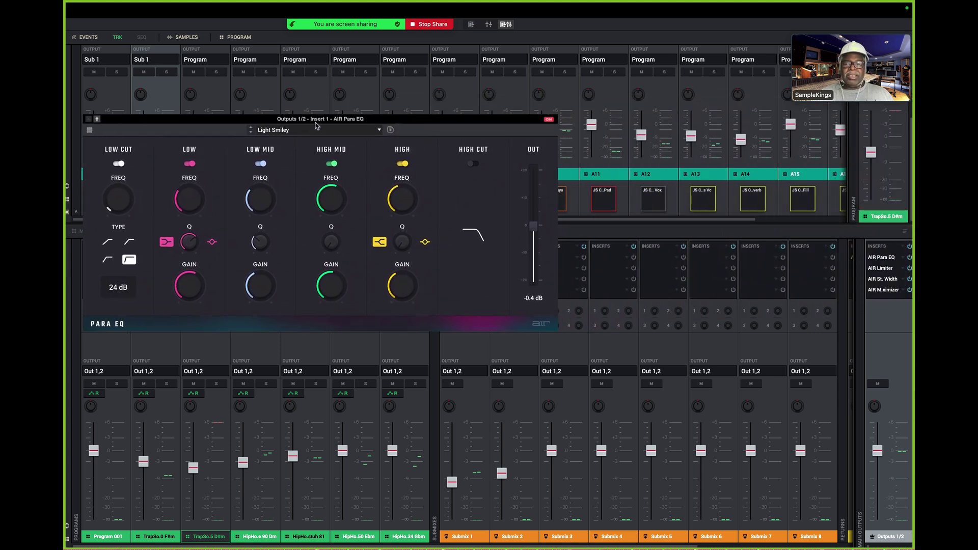
{"action": "left_click", "coordinate": [890, 272]}
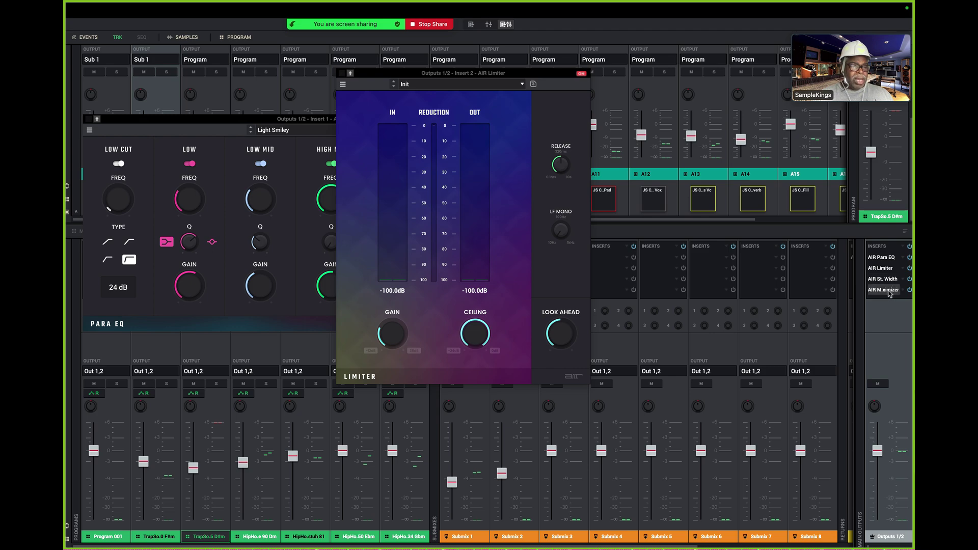
Open the AIR Maximizer on the main outputs and move its window down and left.
{"action": "left_click", "coordinate": [883, 290]}
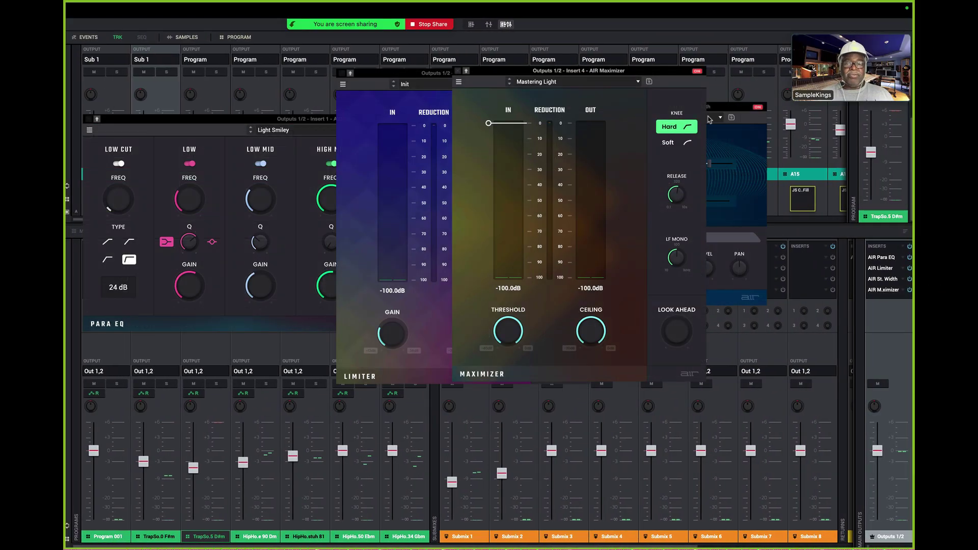
{"action": "left_click_drag", "start_coordinate": [631, 72], "coordinate": [526, 193]}
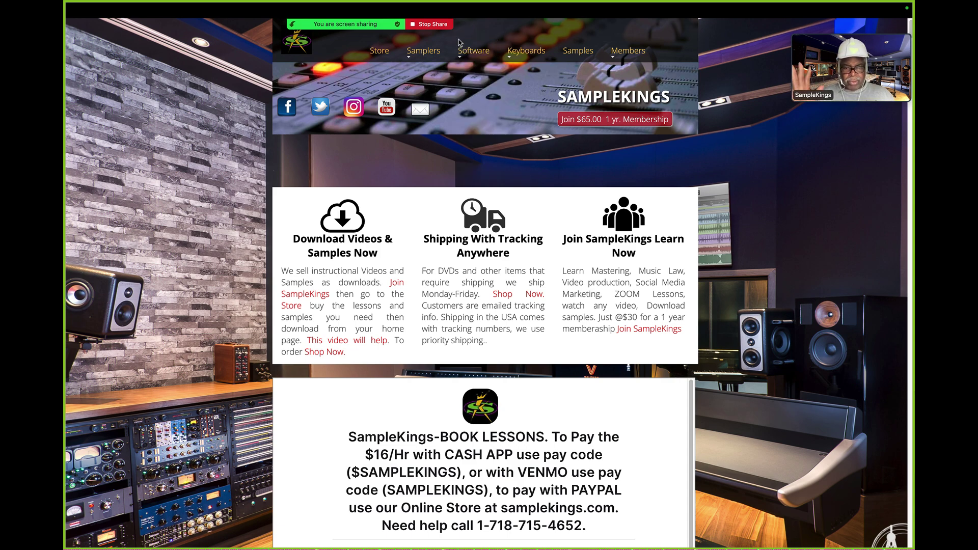
Scroll the SampleKings home page down to the BOOK LESSONS section and its lesson cards.
{"action": "scroll", "coordinate": [608, 246], "scroll_direction": "down", "scroll_amount": 3}
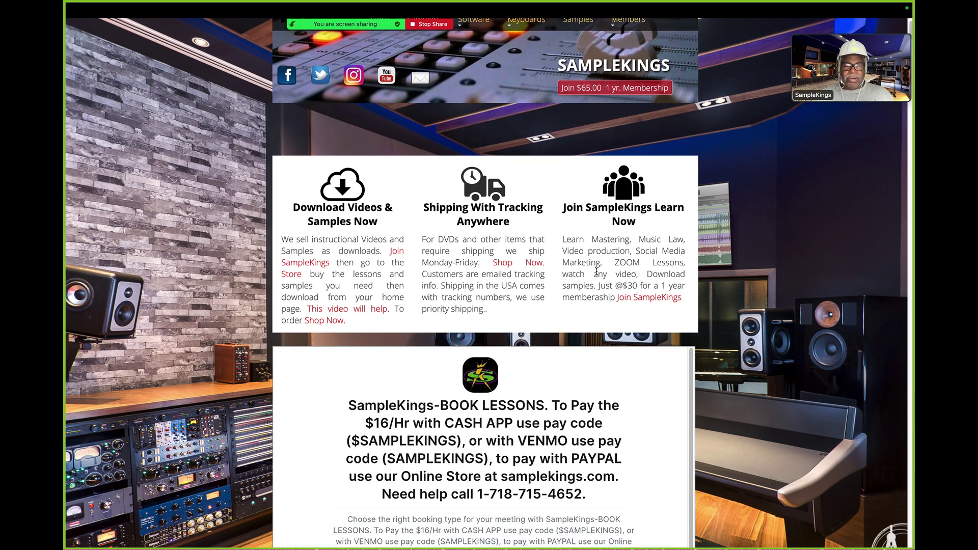
{"action": "scroll", "coordinate": [597, 275], "scroll_direction": "down", "scroll_amount": 1}
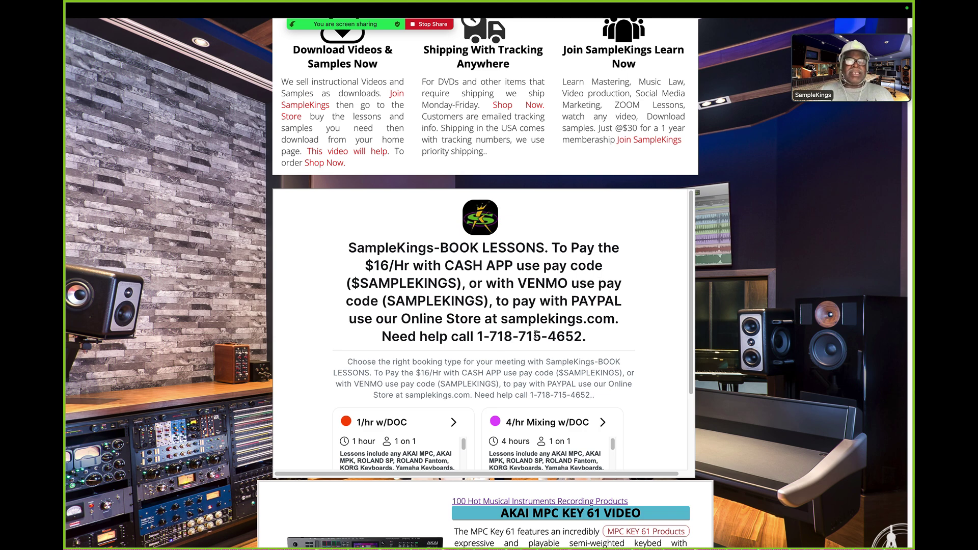